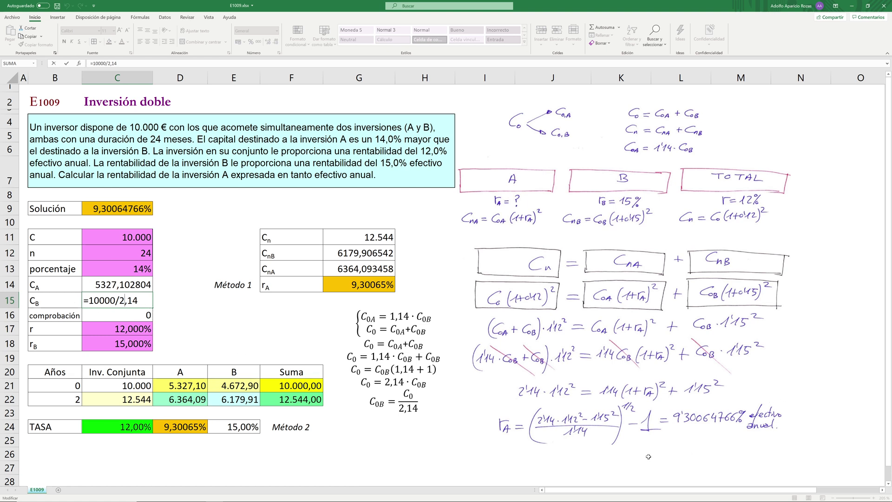
# Outline the C0 = C0A + C0B and C0A = 1,14·C0B equations and the C0B derivation in red, add an arrow, and clear the annotations
pyautogui.hotkey('ctrl', 'Return')
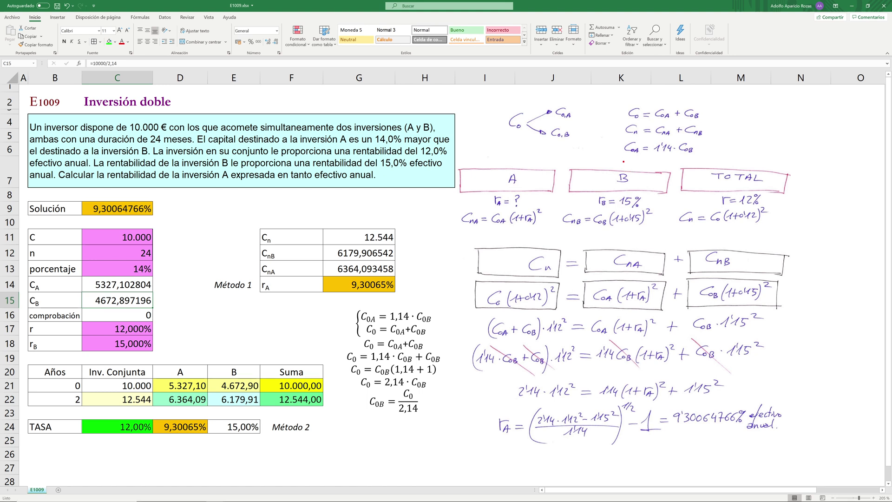
pyautogui.moveTo(618, 138)
pyautogui.mouseDown()
pyautogui.moveTo(628, 159)
pyautogui.moveTo(690, 159)
pyautogui.moveTo(619, 138)
pyautogui.mouseUp()
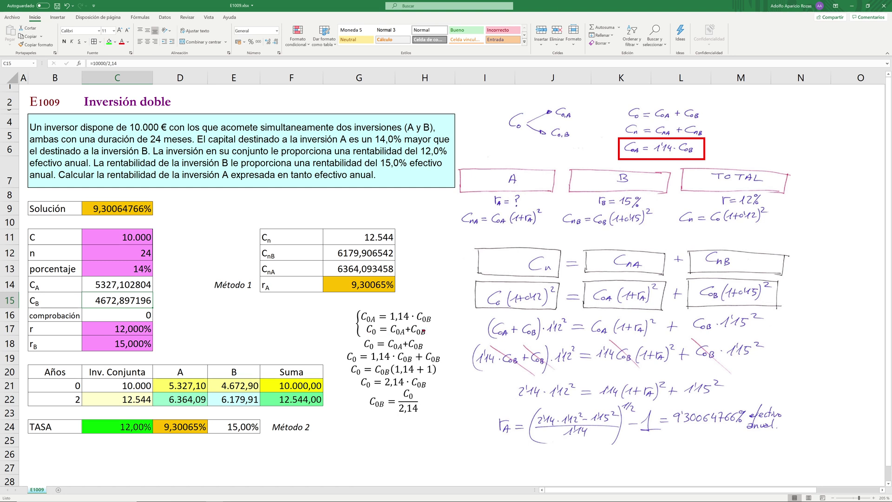
pyautogui.moveTo(622, 102)
pyautogui.mouseDown()
pyautogui.moveTo(623, 121)
pyautogui.moveTo(703, 103)
pyautogui.moveTo(622, 102)
pyautogui.mouseUp()
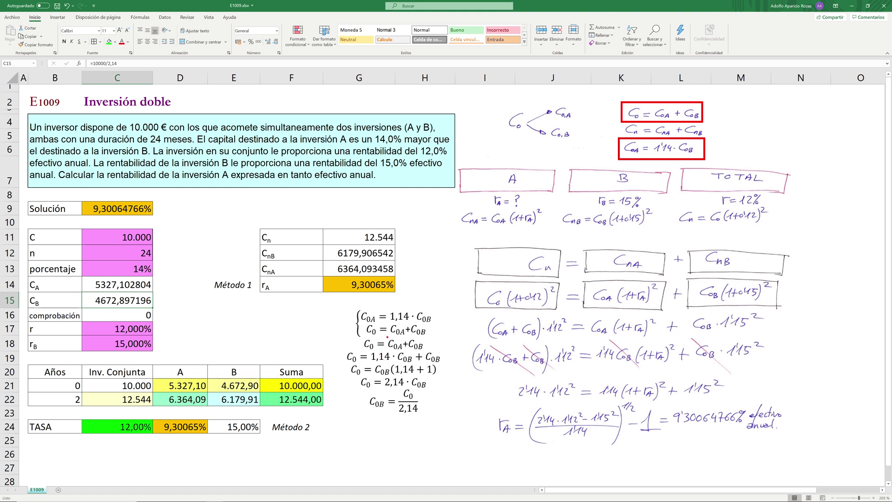
pyautogui.moveTo(387, 336)
pyautogui.mouseDown()
pyautogui.moveTo(405, 351)
pyautogui.moveTo(393, 367)
pyautogui.moveTo(415, 364)
pyautogui.mouseUp()
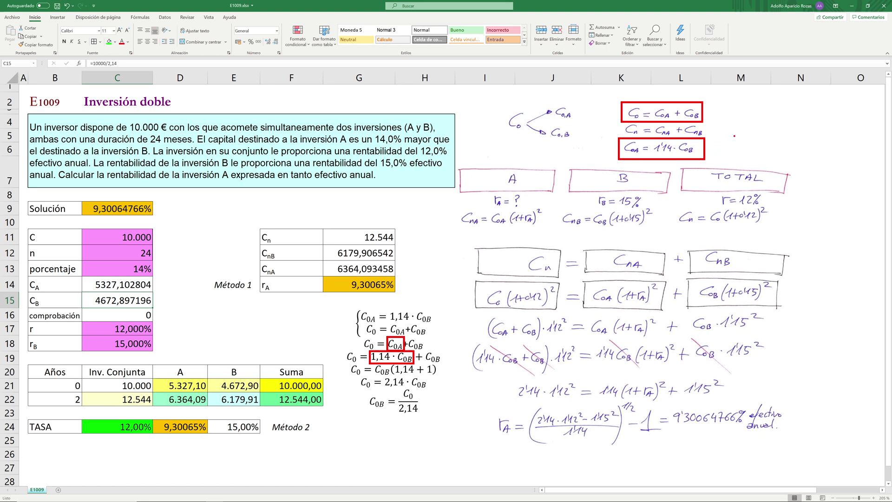
pyautogui.moveTo(711, 150); pyautogui.dragTo(757, 139)
pyautogui.moveTo(366, 387)
pyautogui.mouseDown()
pyautogui.moveTo(427, 435)
pyautogui.moveTo(426, 419)
pyautogui.mouseUp()
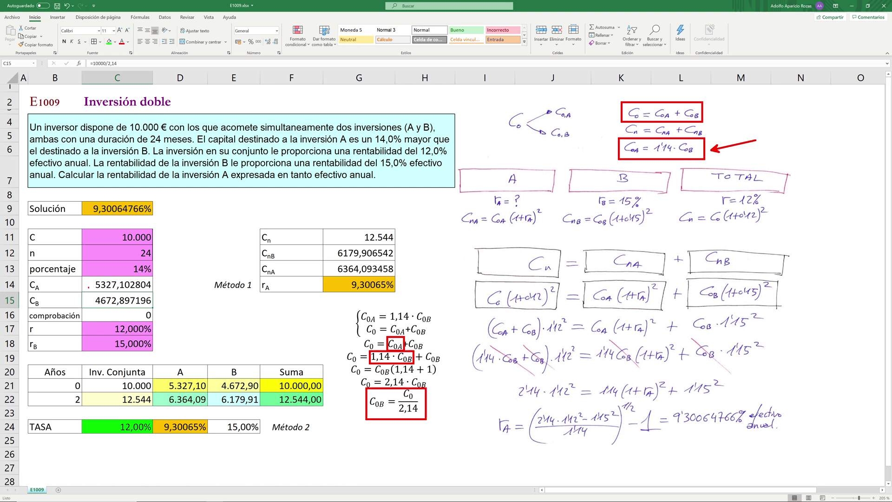
pyautogui.press('Escape')
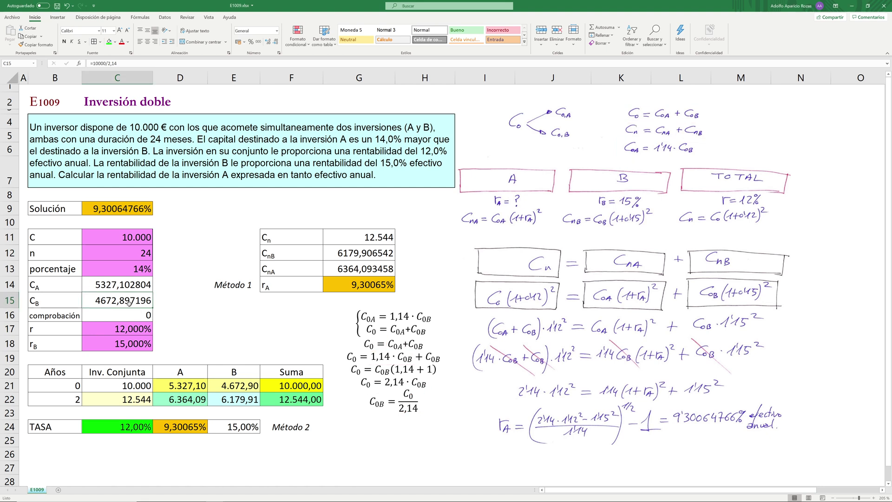
# Check the formulas for CB in C15 and CA in C14, temporarily showing the C13 reference in C14 as 0,14
pyautogui.doubleClick(130, 303)
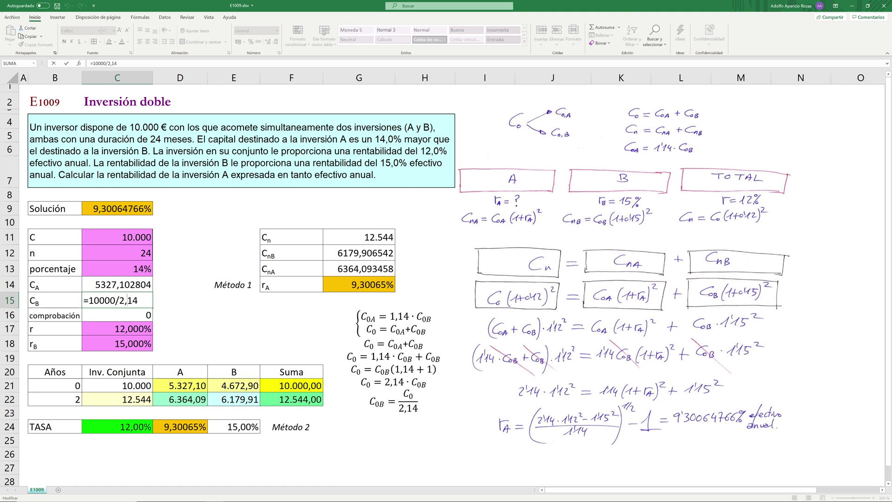
pyautogui.press('Escape')
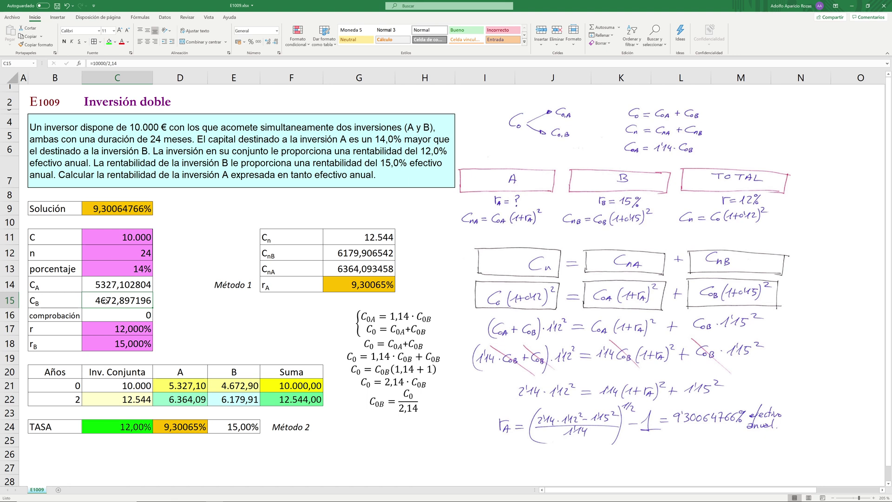
pyautogui.doubleClick(110, 286)
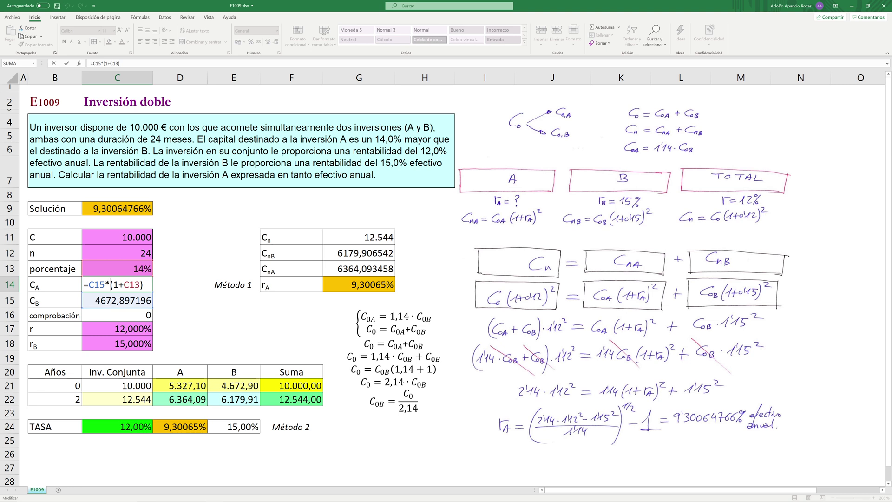
pyautogui.press('Right')
pyautogui.press('Right')
pyautogui.press('Right')
pyautogui.hotkey('shift', 'Right')
pyautogui.hotkey('shift', 'Right')
pyautogui.hotkey('shift', 'Right')
pyautogui.write('0,14')
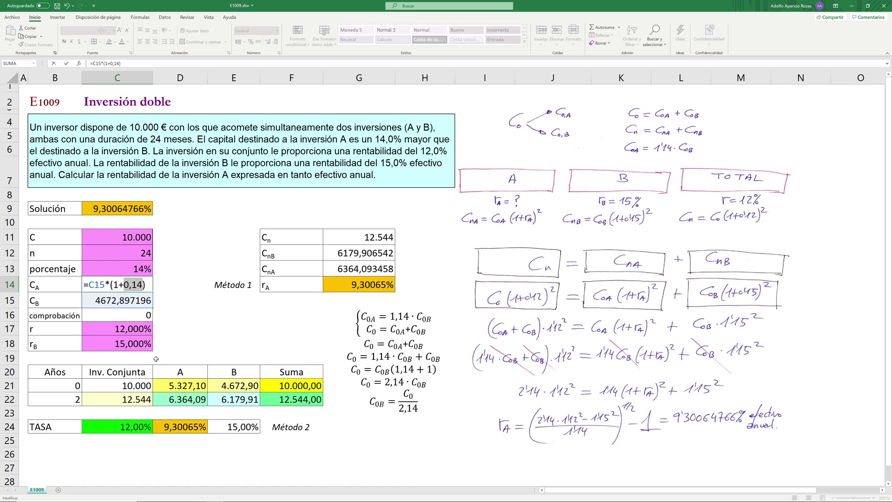
pyautogui.press('Escape')
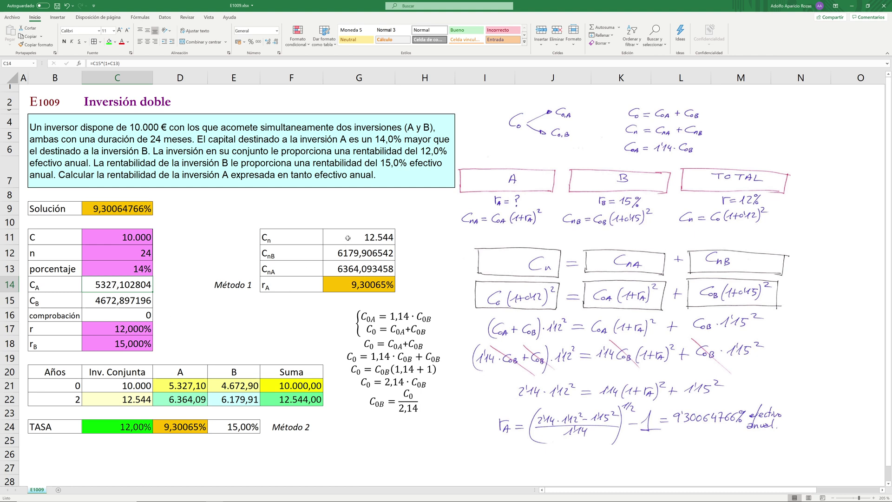
# Check the Cn, CnB and CnA formulas in G11:G13, temporarily evaluating the C15 reference inside G12
pyautogui.doubleClick(362, 238)
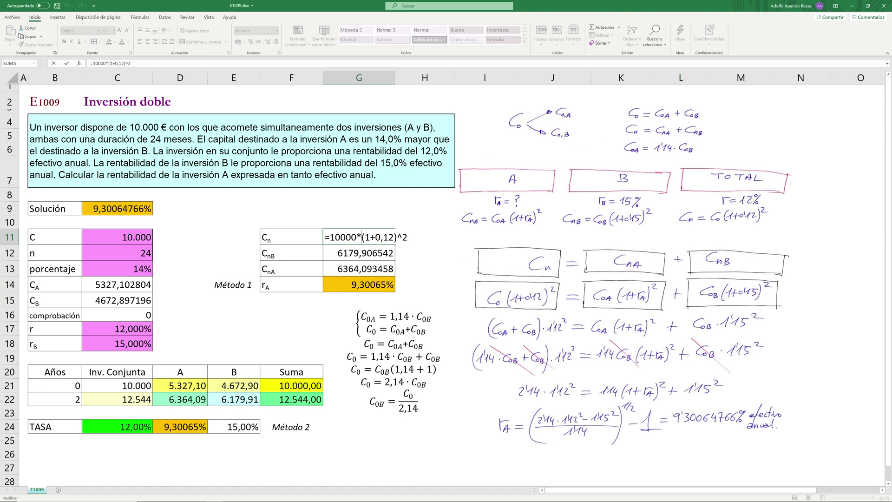
pyautogui.hotkey('ctrl', 'Return')
pyautogui.doubleClick(351, 254)
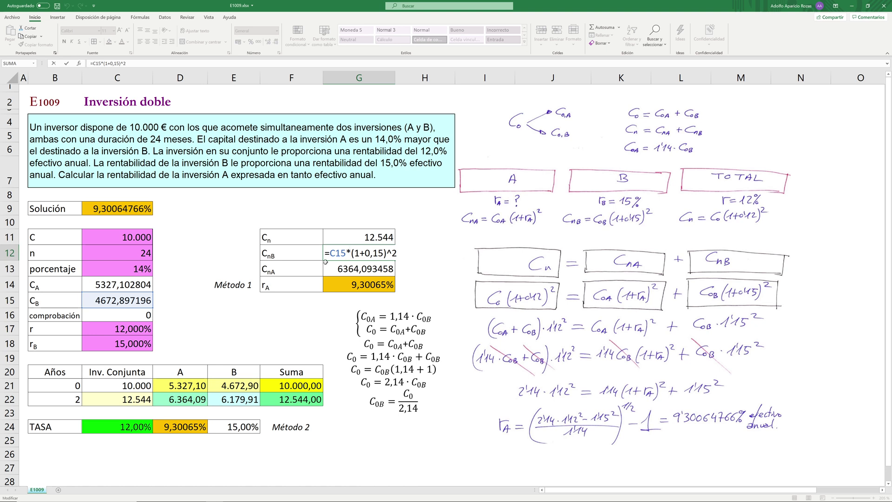
pyautogui.moveTo(329, 254); pyautogui.dragTo(346, 254)
pyautogui.press('F9')
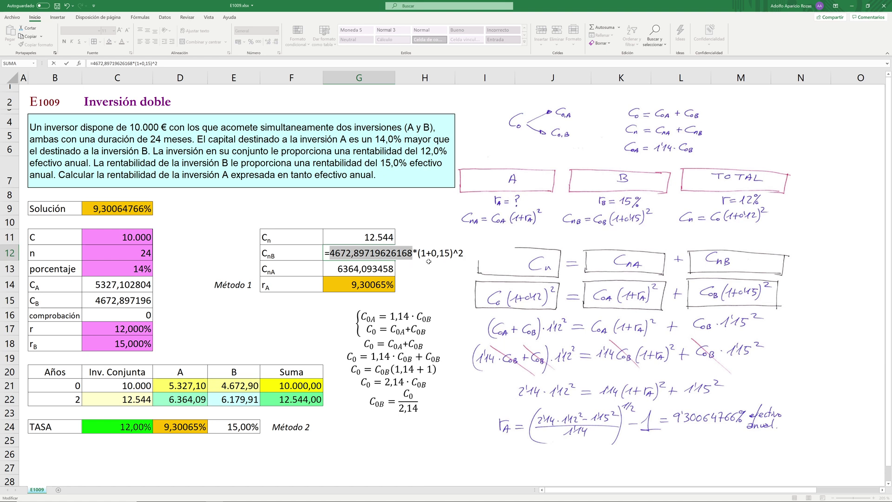
pyautogui.press('Escape')
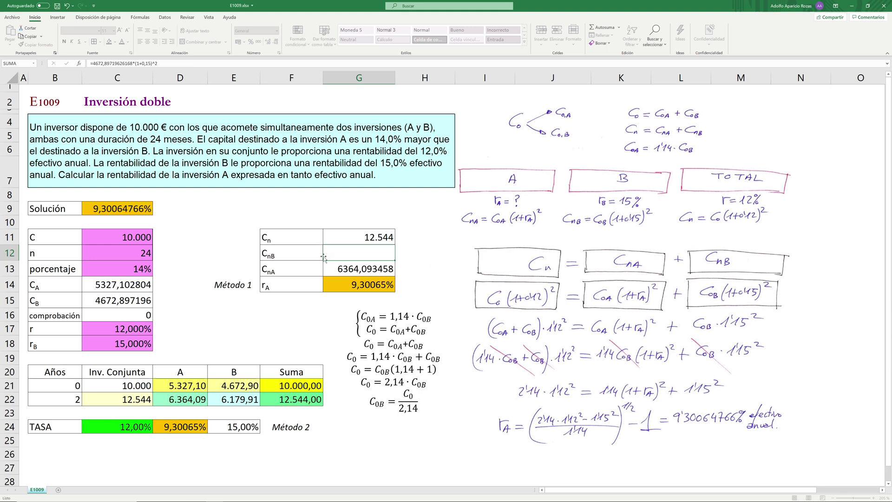
pyautogui.doubleClick(351, 268)
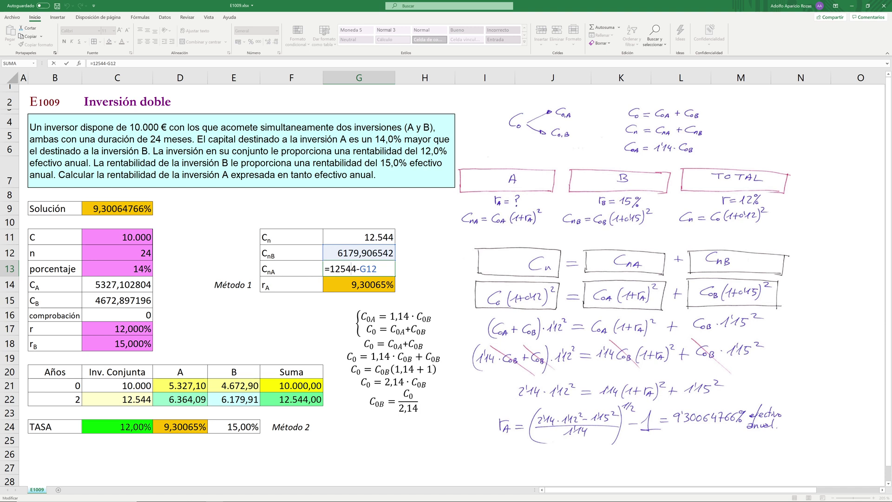
pyautogui.hotkey('ctrl', 'Return')
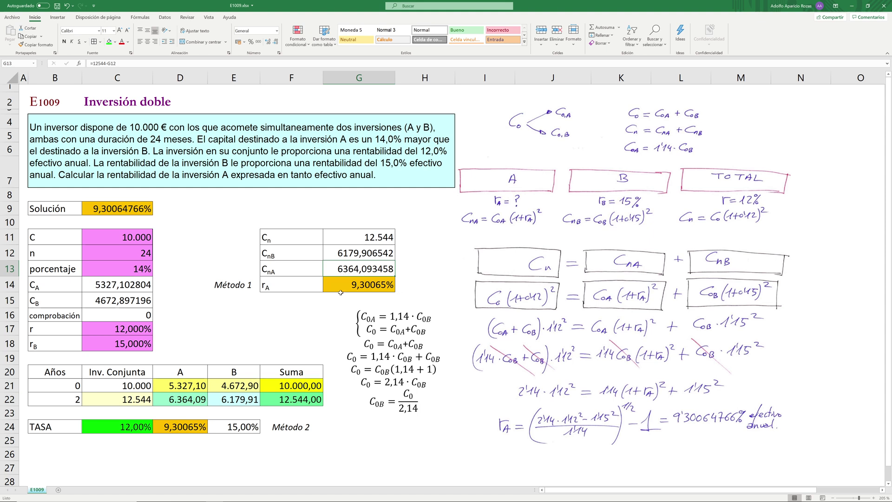
# Check the Método 1 TASA formula in G14, temporarily evaluating its 24/12 argument as 2
pyautogui.doubleClick(353, 285)
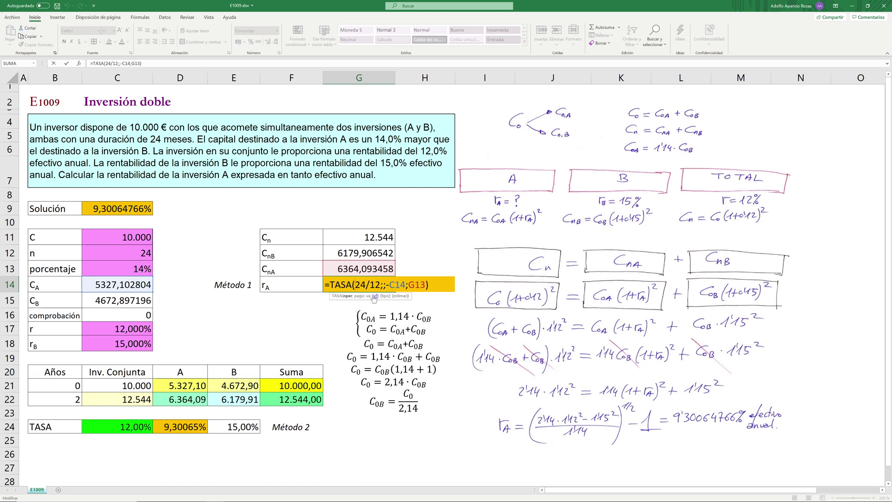
pyautogui.hotkey('shift', 'Right')
pyautogui.hotkey('shift', 'Right')
pyautogui.hotkey('shift', 'Right')
pyautogui.hotkey('shift', 'Right')
pyautogui.hotkey('shift', 'Right')
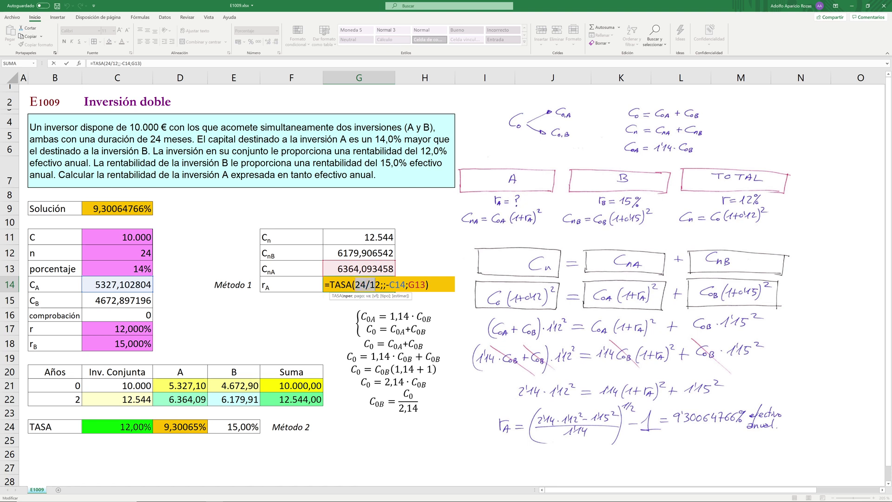
pyautogui.write('2')
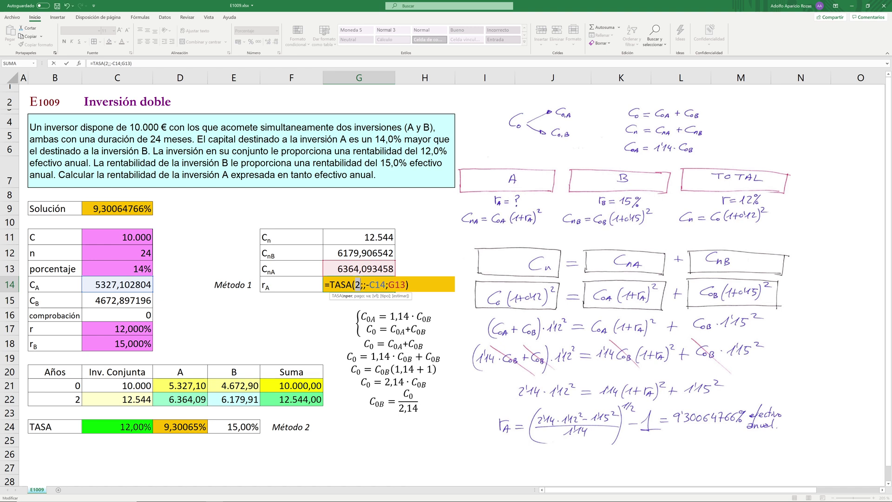
pyautogui.press('Right')
pyautogui.click(388, 284)
pyautogui.press('Escape')
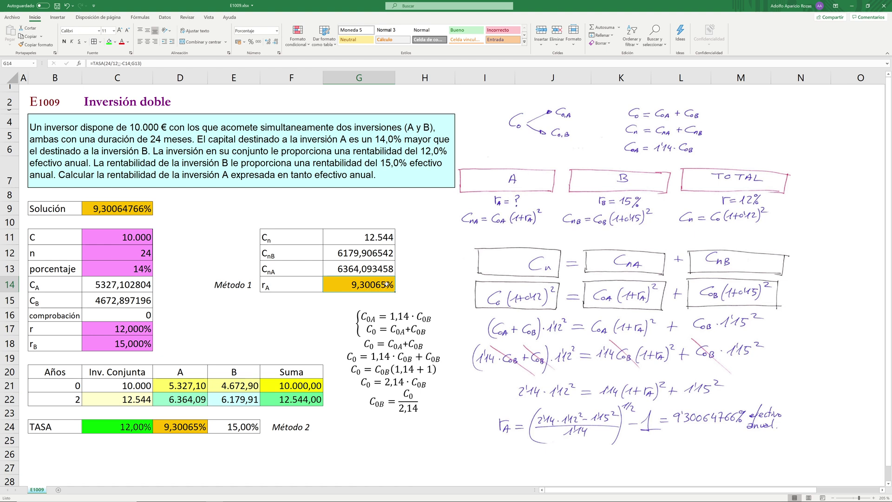
pyautogui.click(237, 286)
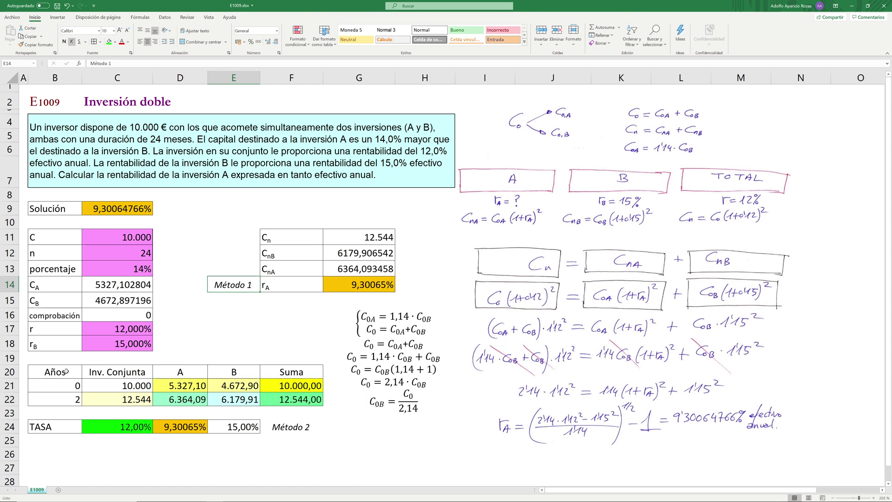
# Review the years and column headings of the Método 2 table, and the joint investment's entries in C21 and C22
pyautogui.click(60, 387)
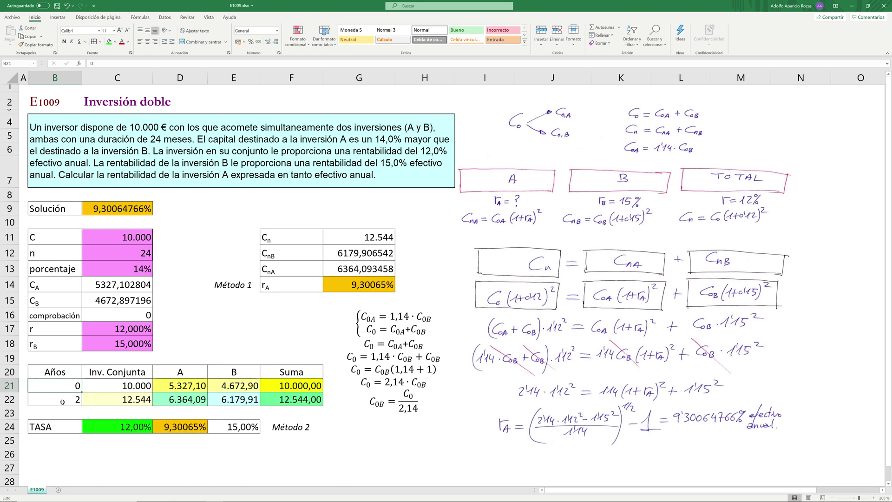
pyautogui.click(66, 400)
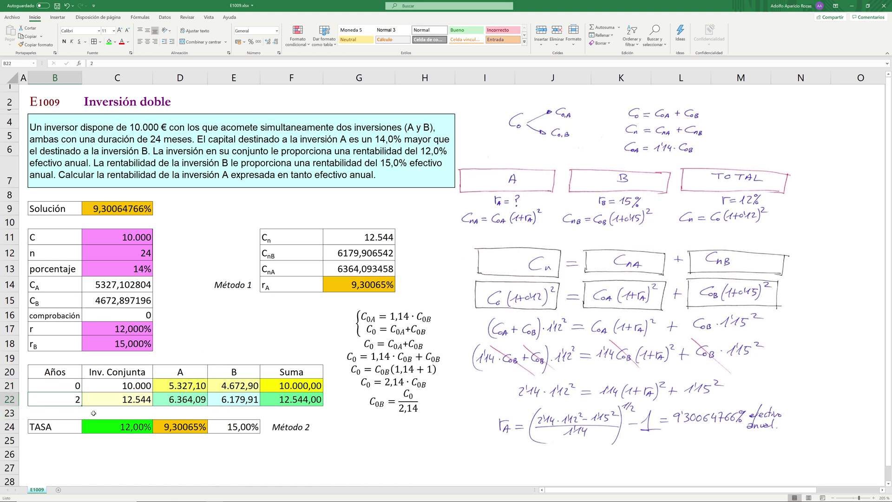
pyautogui.click(118, 372)
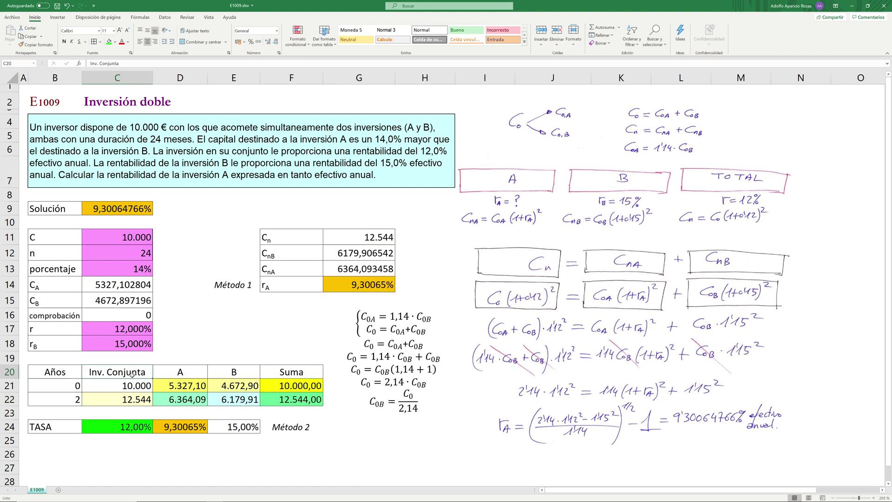
pyautogui.click(181, 374)
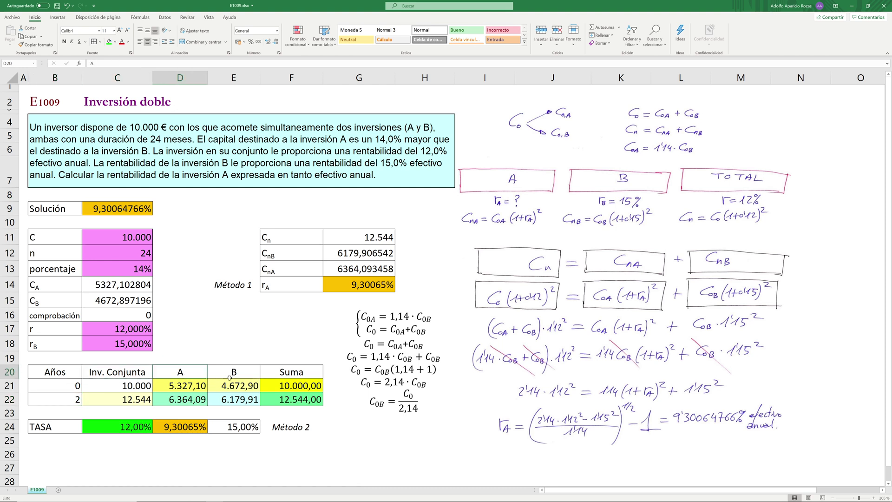
pyautogui.click(229, 380)
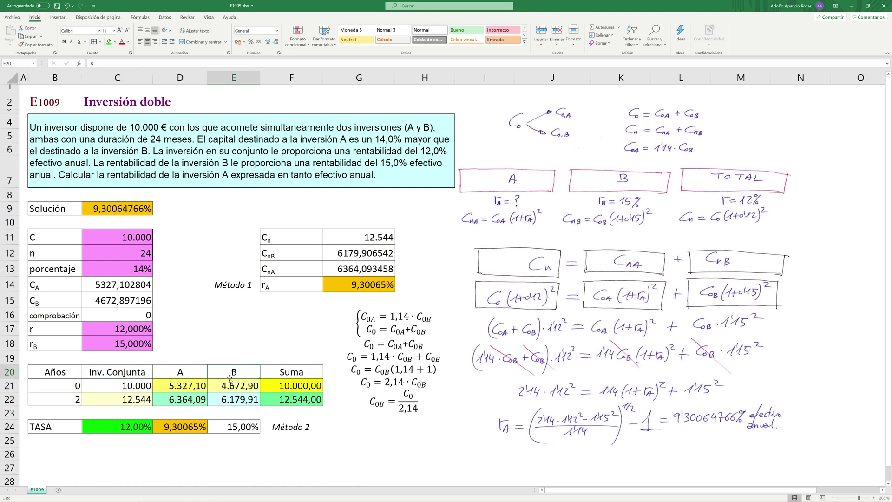
pyautogui.click(296, 372)
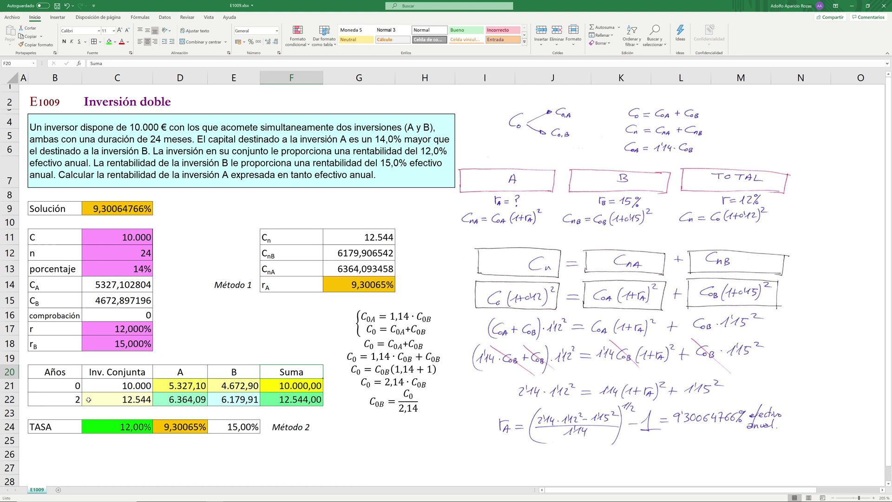
pyautogui.click(131, 384)
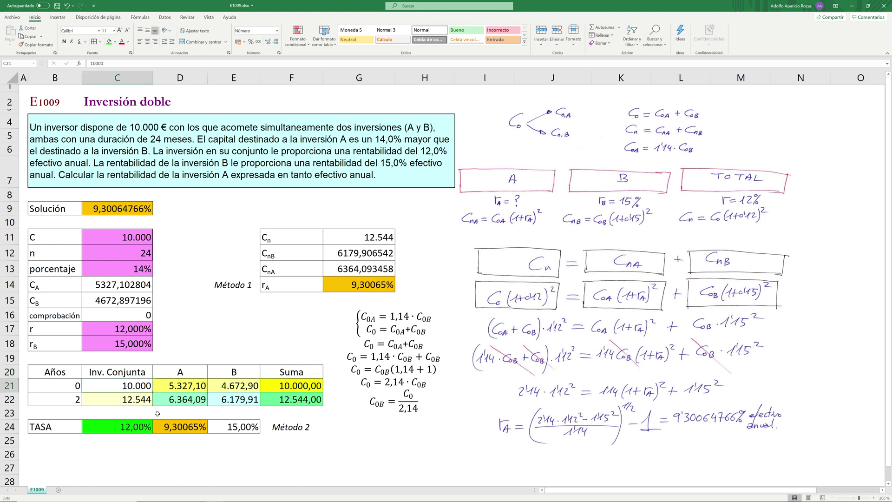
pyautogui.doubleClick(124, 400)
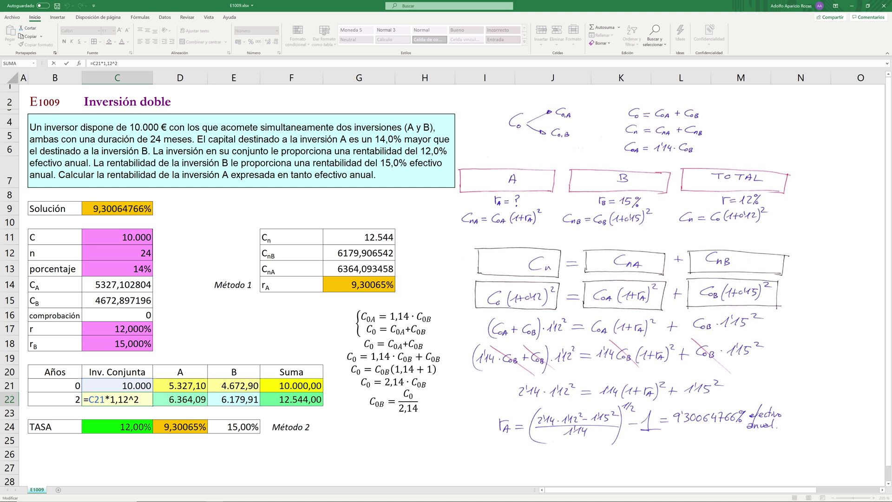
pyautogui.press('Escape')
# Convert the C21 reference in E21's formula to its value so that it reads =10000/2,14
pyautogui.doubleClick(238, 386)
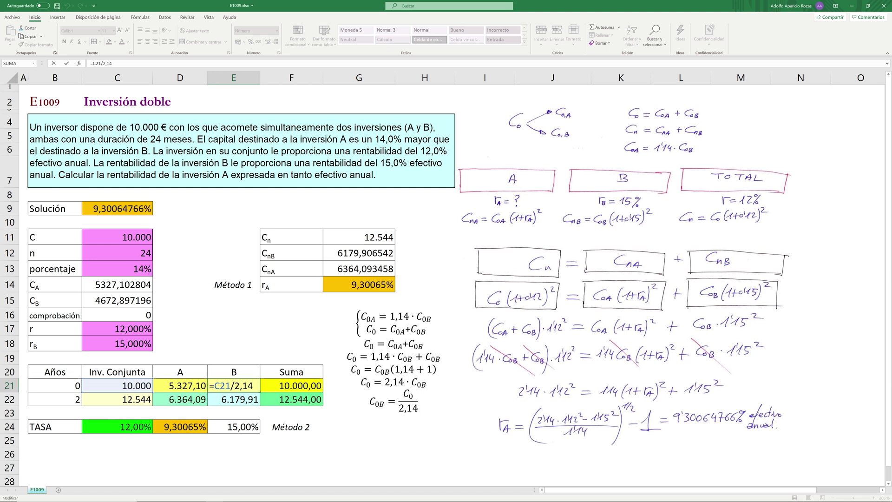
pyautogui.hotkey('shift', 'Right')
pyautogui.hotkey('shift', 'Right')
pyautogui.hotkey('shift', 'Right')
pyautogui.press('F9')
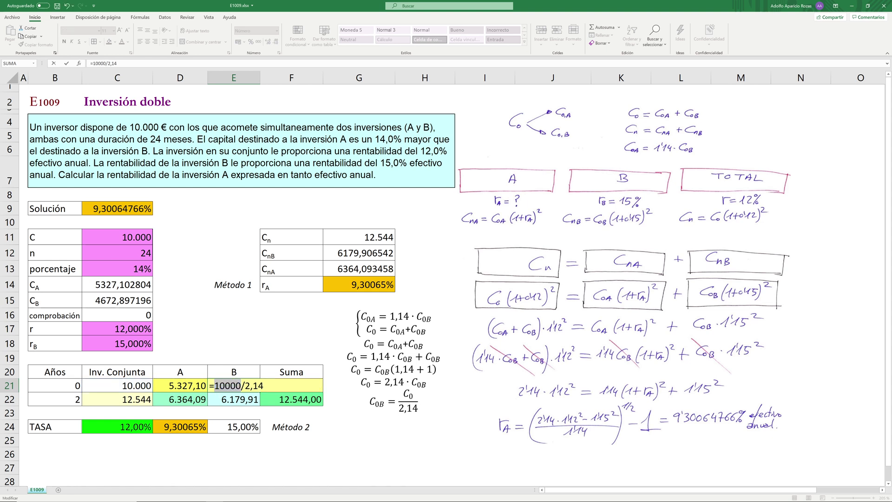
pyautogui.press('Return')
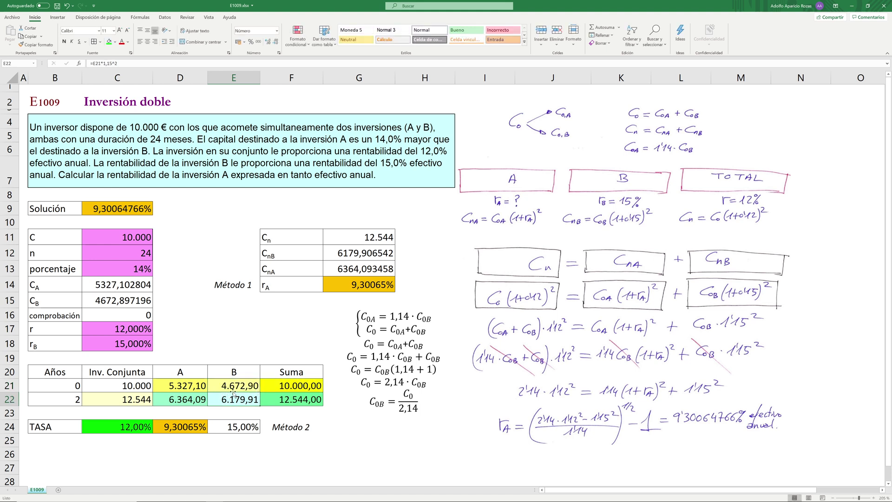
# Check the year 0 formulas in the Método 2 table: investment A in D21 and the Suma in F21
pyautogui.click(175, 385)
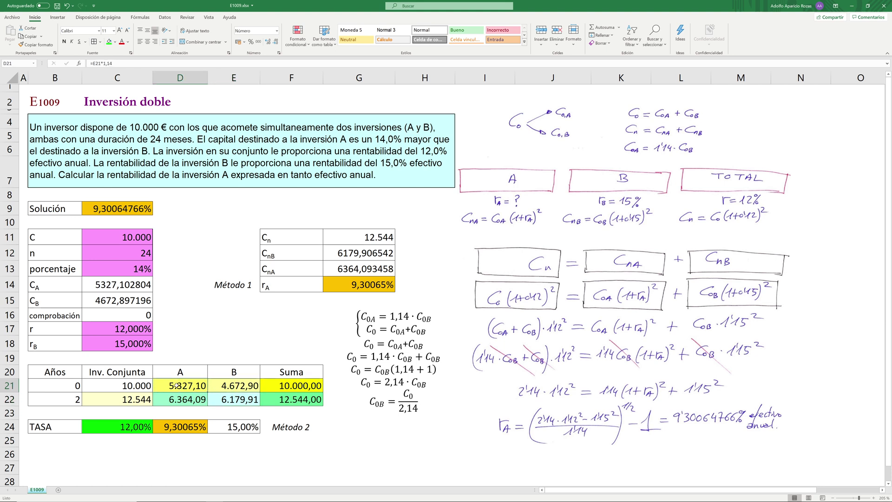
pyautogui.doubleClick(175, 385)
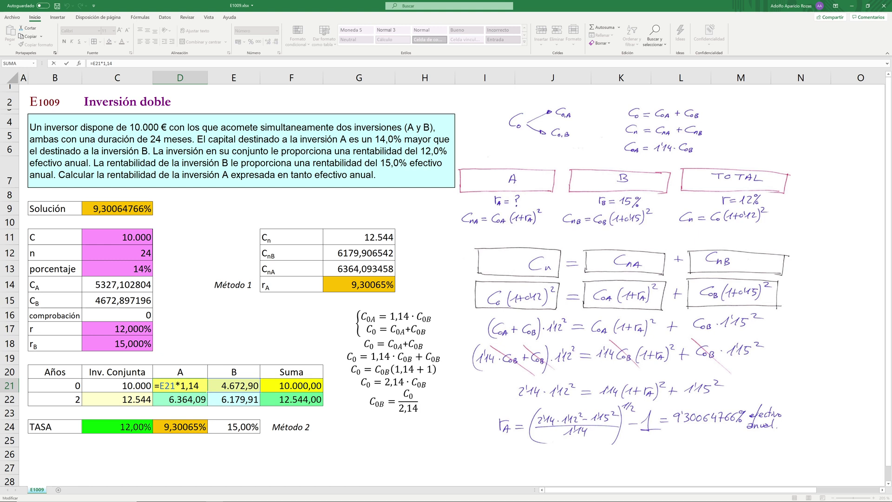
pyautogui.moveTo(159, 386); pyautogui.dragTo(170, 385)
pyautogui.hotkey('shift', 'Right')
pyautogui.hotkey('ctrl', 'Return')
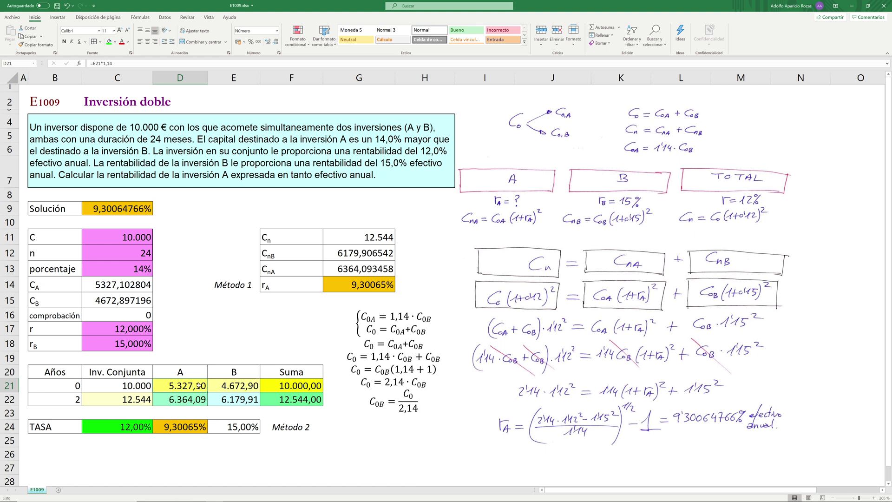
pyautogui.click(225, 385)
pyautogui.doubleClick(283, 385)
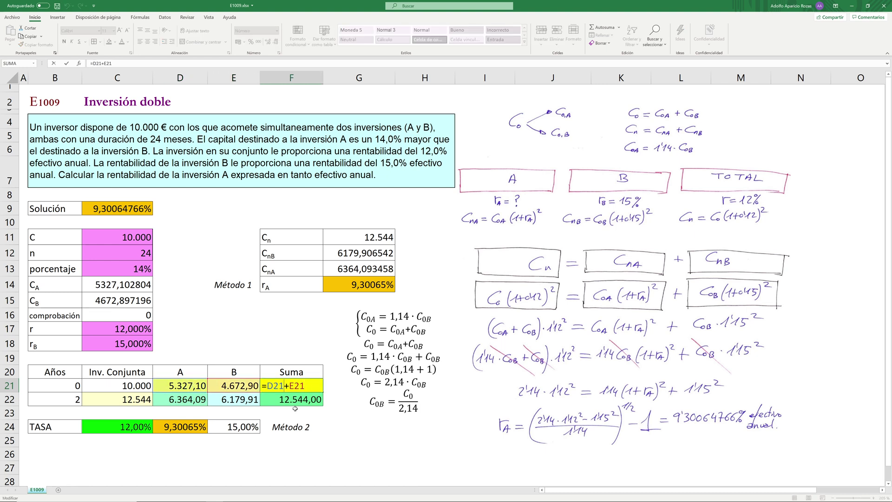
pyautogui.press('Escape')
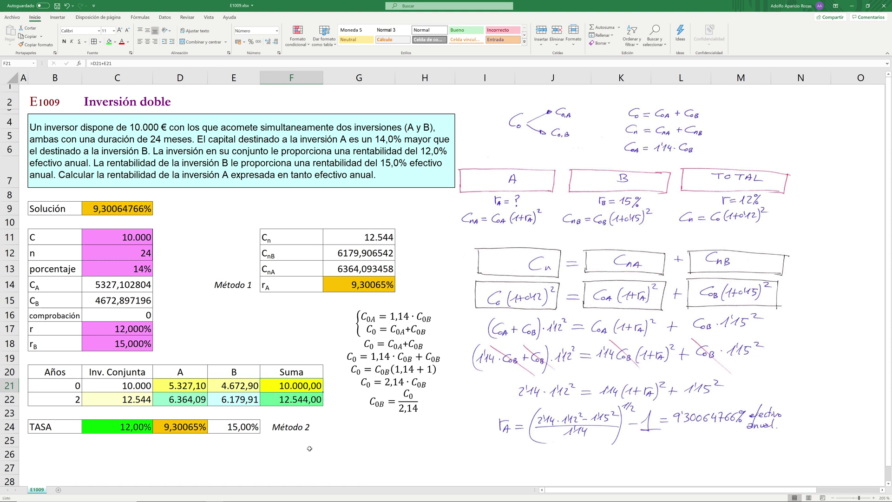
# Check the year 2 formulas in E22 and D22, temporarily evaluating the C22 and E22 references inside D22
pyautogui.doubleClick(229, 399)
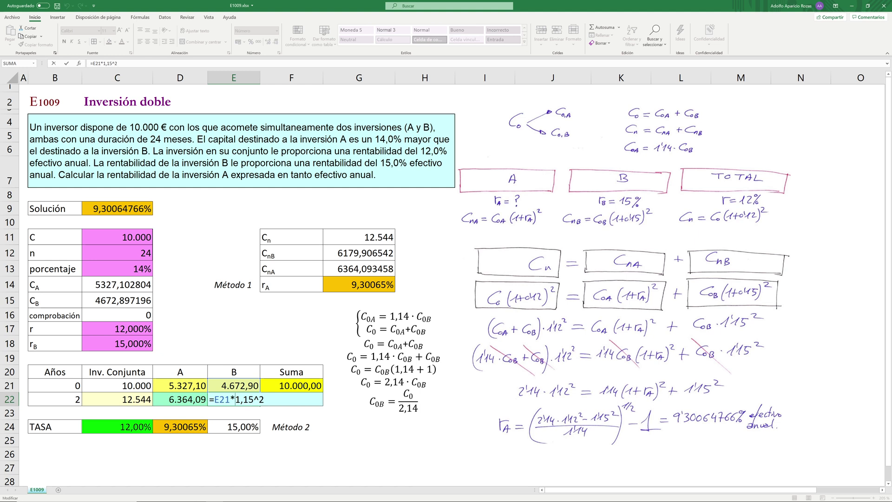
pyautogui.press('Escape')
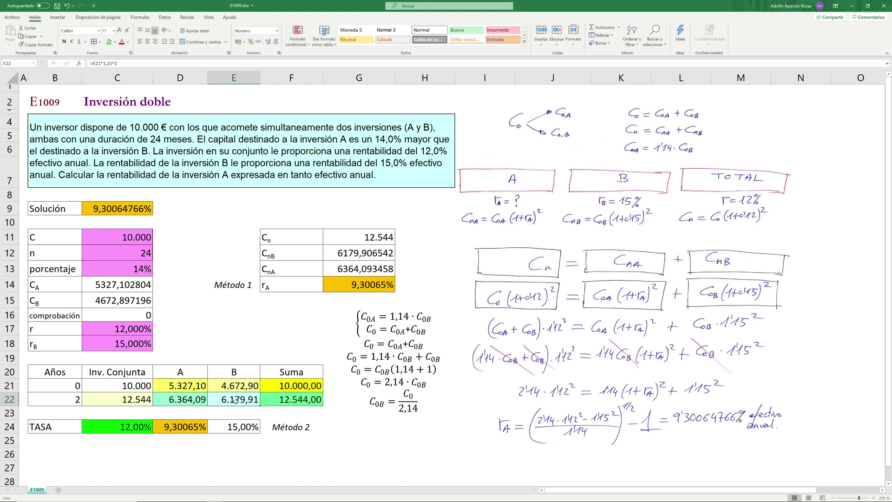
pyautogui.doubleClick(179, 398)
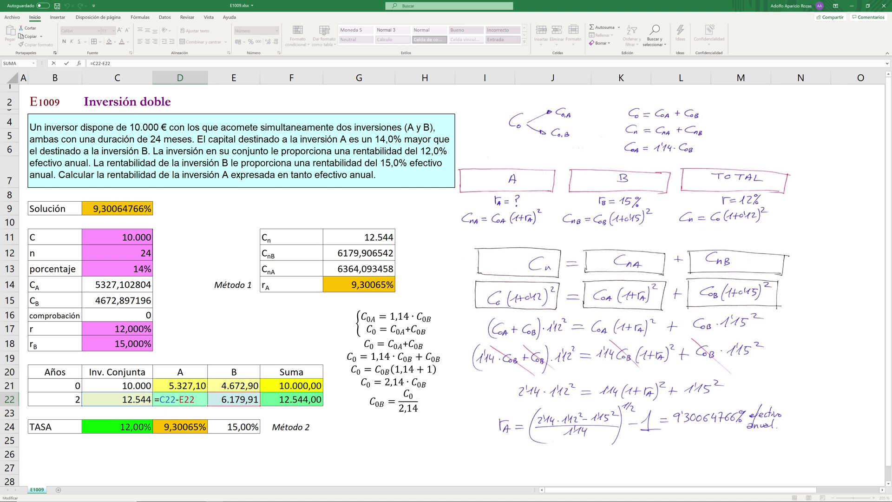
pyautogui.moveTo(160, 399); pyautogui.dragTo(176, 399)
pyautogui.press('F9')
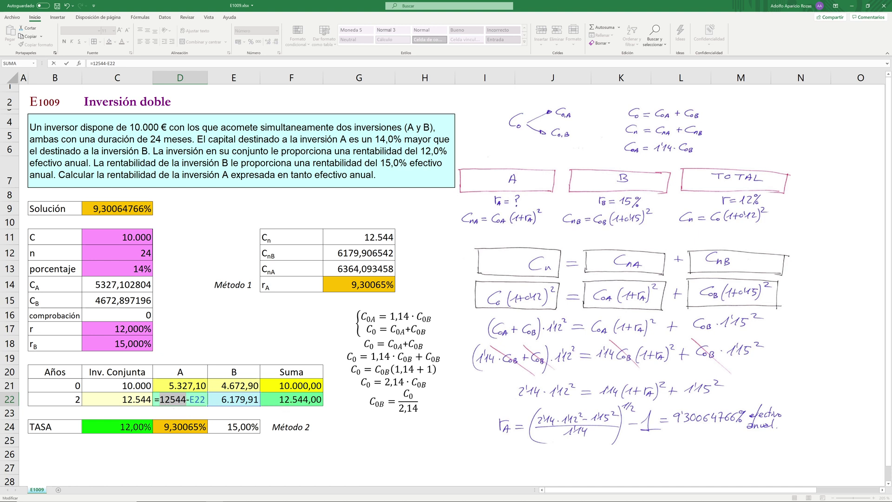
pyautogui.moveTo(187, 399); pyautogui.dragTo(206, 399)
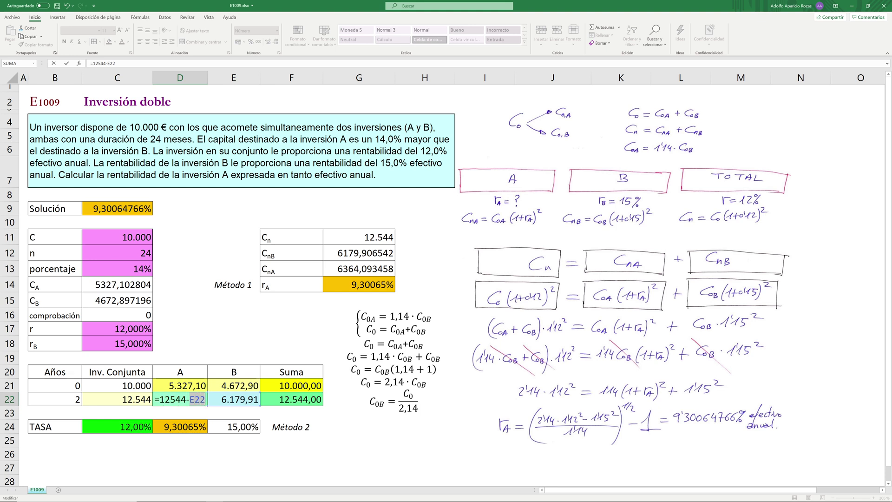
pyautogui.press('F9')
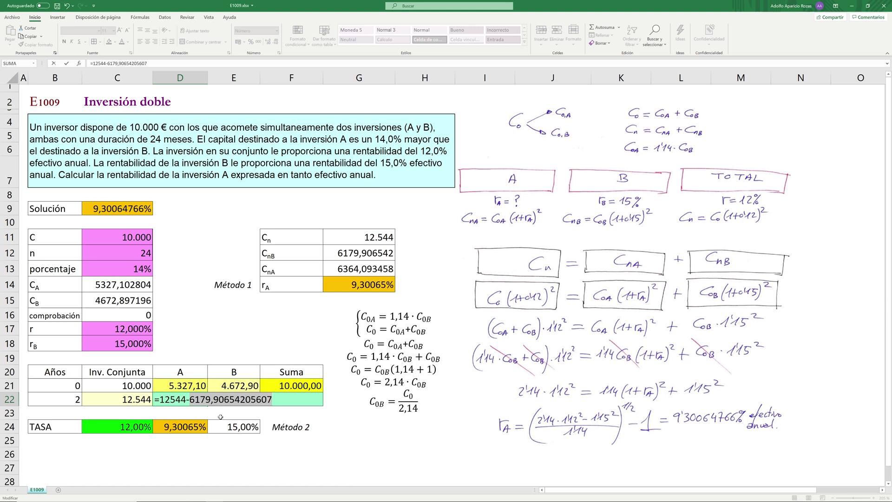
pyautogui.press('Escape')
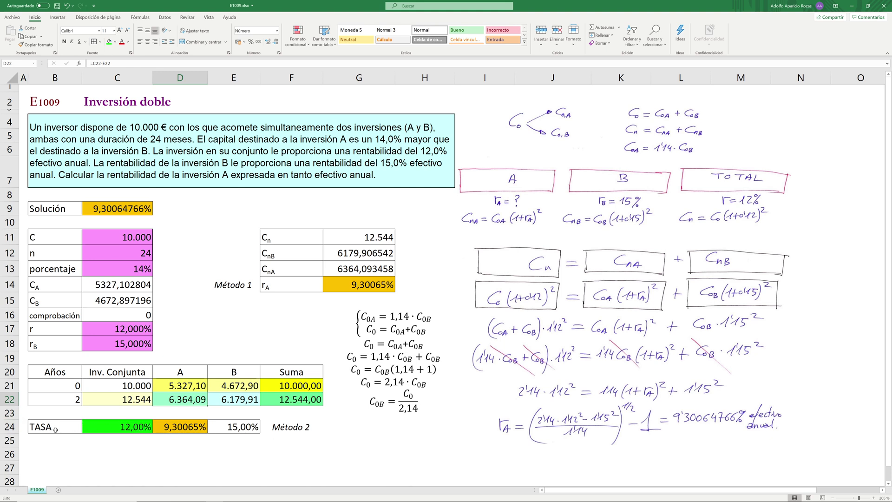
# Check the joint investment's TASA formula in C24, temporarily evaluating its C21 and C22 references
pyautogui.click(113, 427)
pyautogui.doubleClick(123, 427)
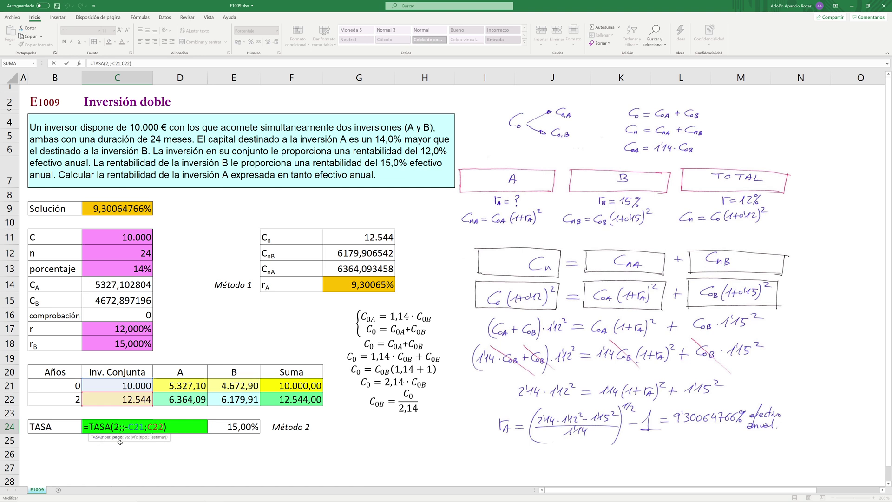
pyautogui.press('Right')
pyautogui.hotkey('shift', 'Right')
pyautogui.hotkey('shift', 'Right')
pyautogui.hotkey('shift', 'Right')
pyautogui.press('F9')
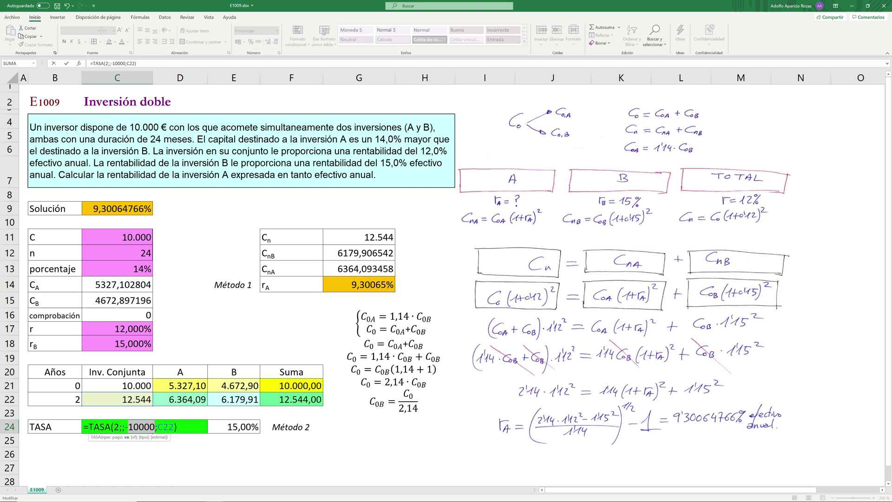
pyautogui.press('Right')
pyautogui.press('Right')
pyautogui.hotkey('shift', 'Right')
pyautogui.hotkey('shift', 'Right')
pyautogui.hotkey('shift', 'Right')
pyautogui.press('F9')
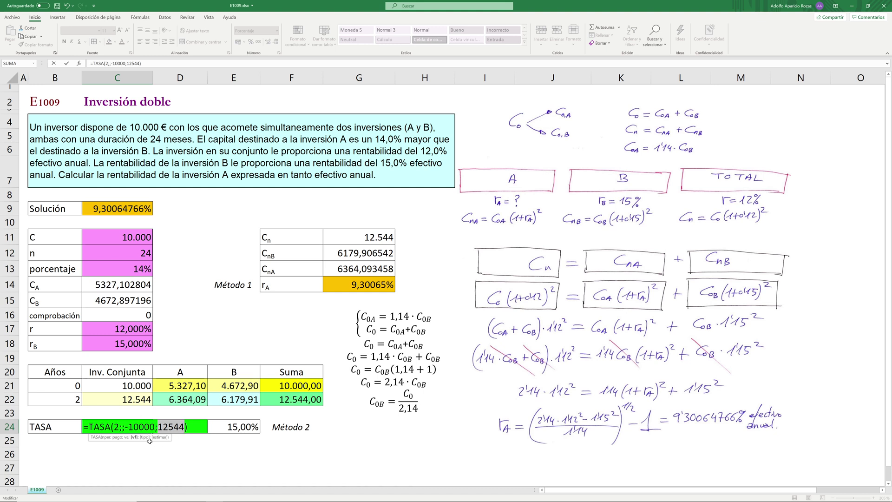
pyautogui.press('Escape')
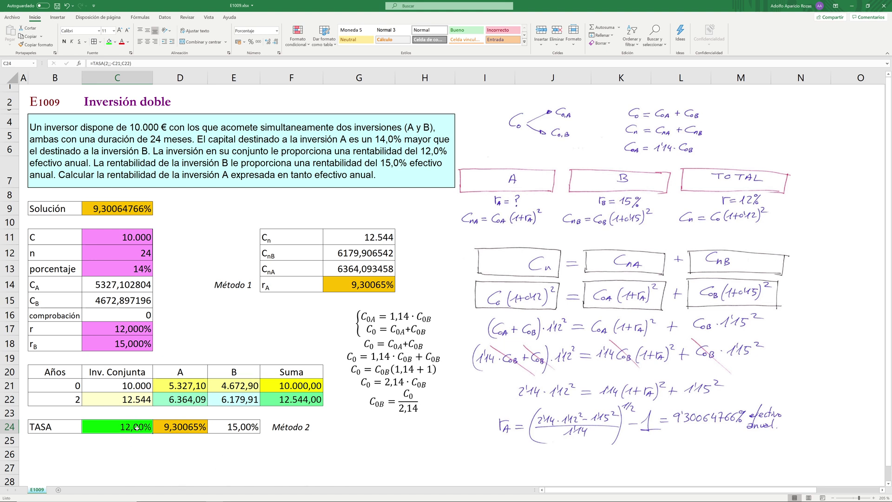
# Check the TASA formulas of investments A and B in D24 and E24
pyautogui.doubleClick(180, 429)
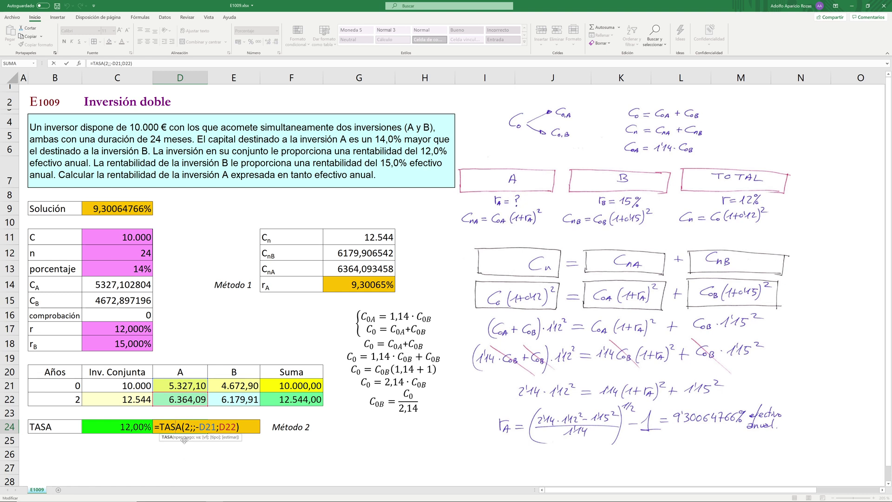
pyautogui.hotkey('ctrl', 'Return')
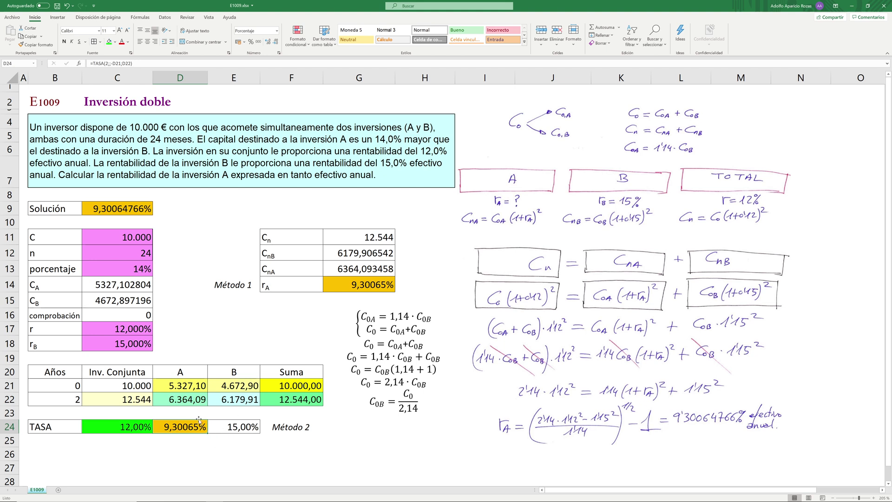
pyautogui.click(239, 426)
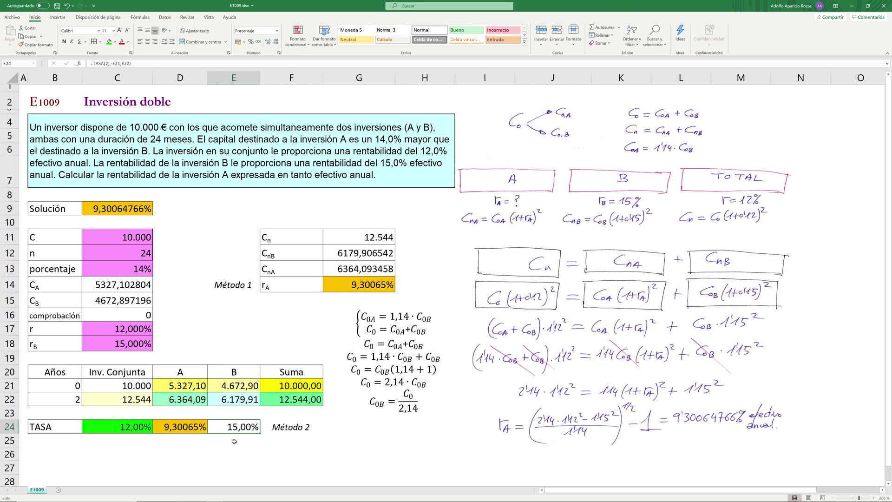
pyautogui.click(441, 430)
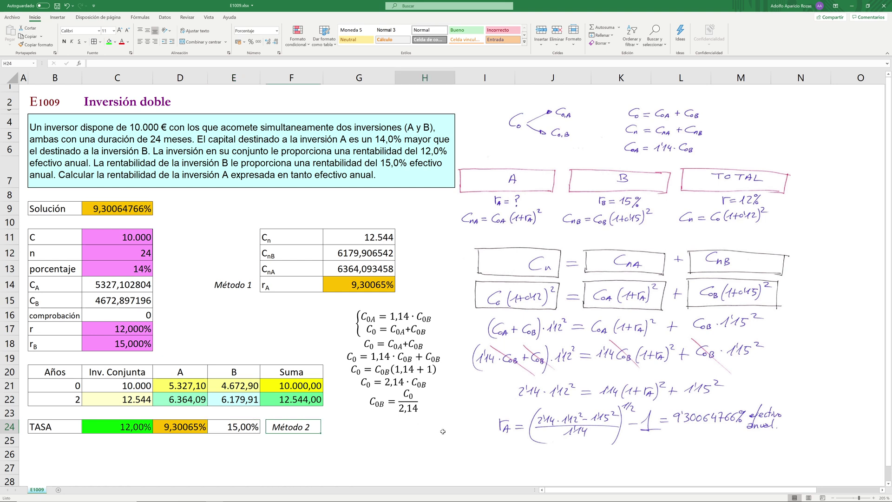